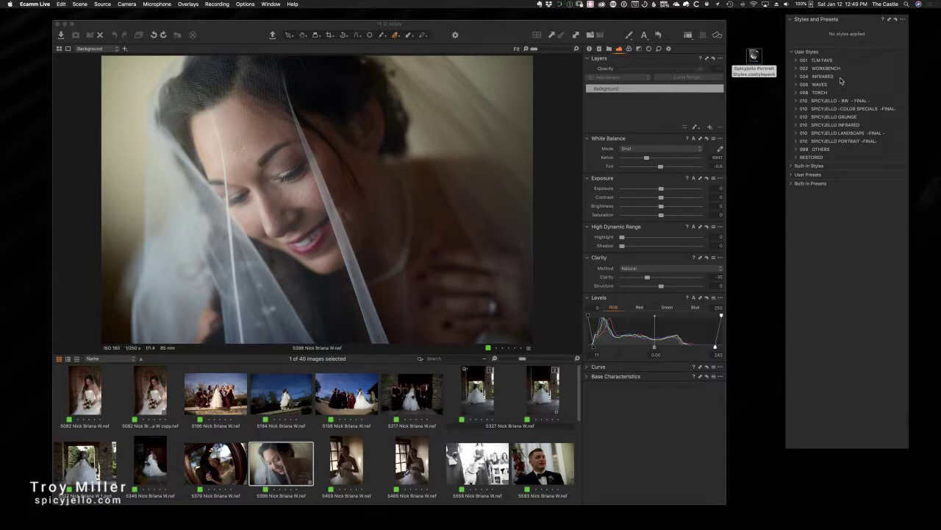
- Open Styles and Presets as a floating tool and position it beside the bridal portrait
left_click(755, 117)
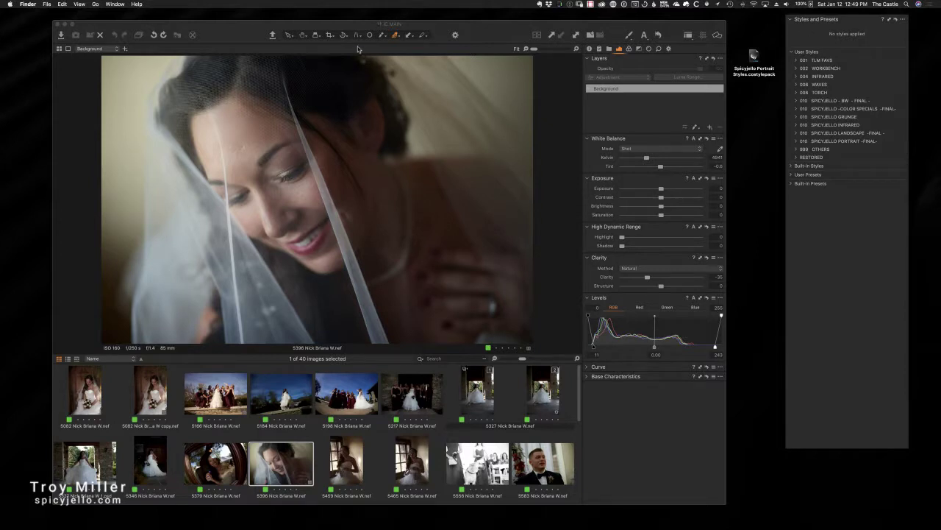
left_click(237, 33)
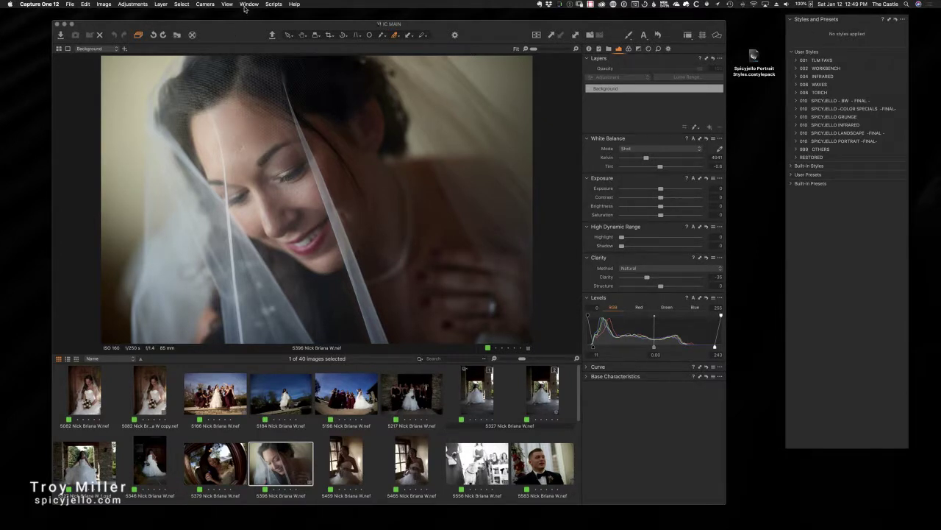
left_click(247, 4)
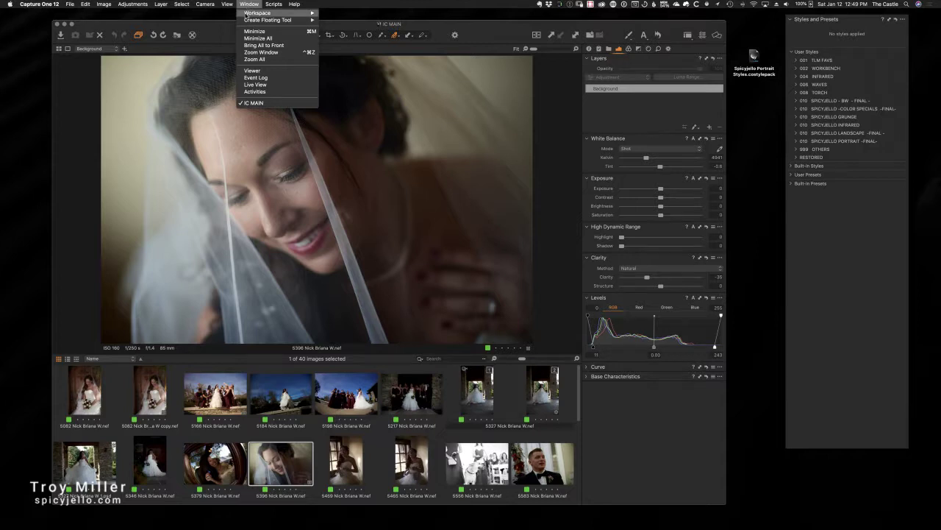
mouse_move(249, 22)
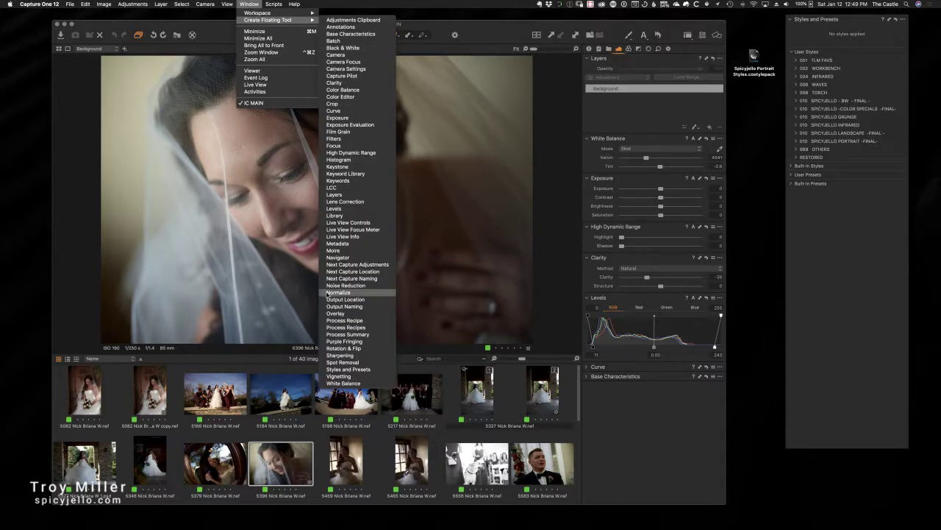
left_click(349, 370)
left_click_drag(548, 150, 940, 309)
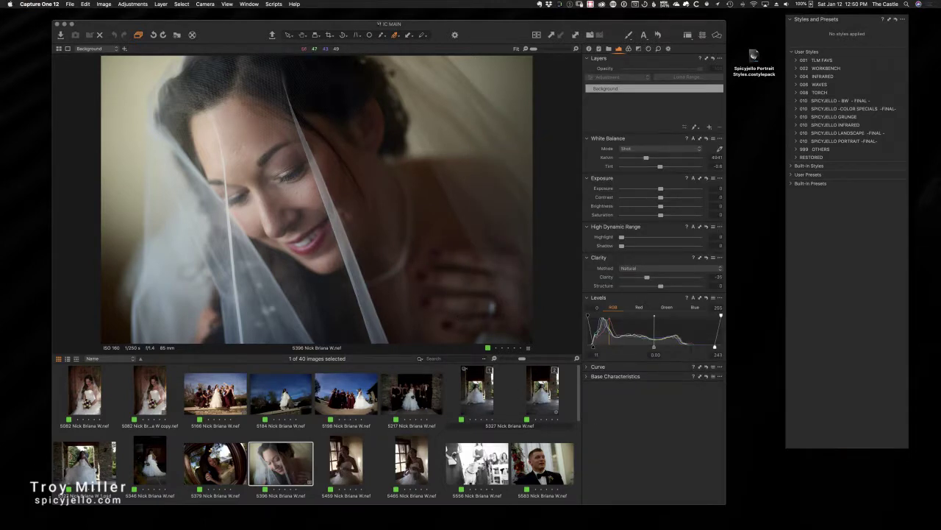
- Install Spicyjello Portrait Styles.costylepack from the desktop and open the Styles and Presets options menu
left_click(755, 57)
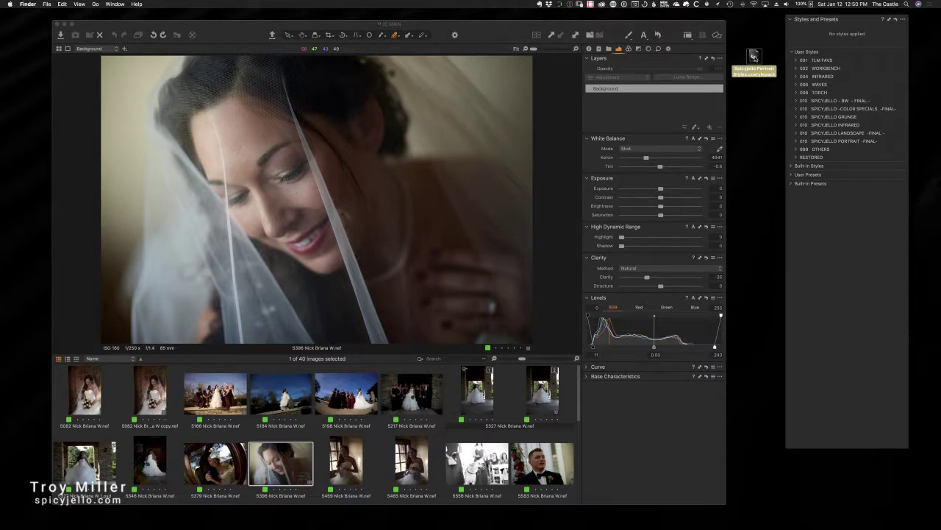
double_click(753, 57)
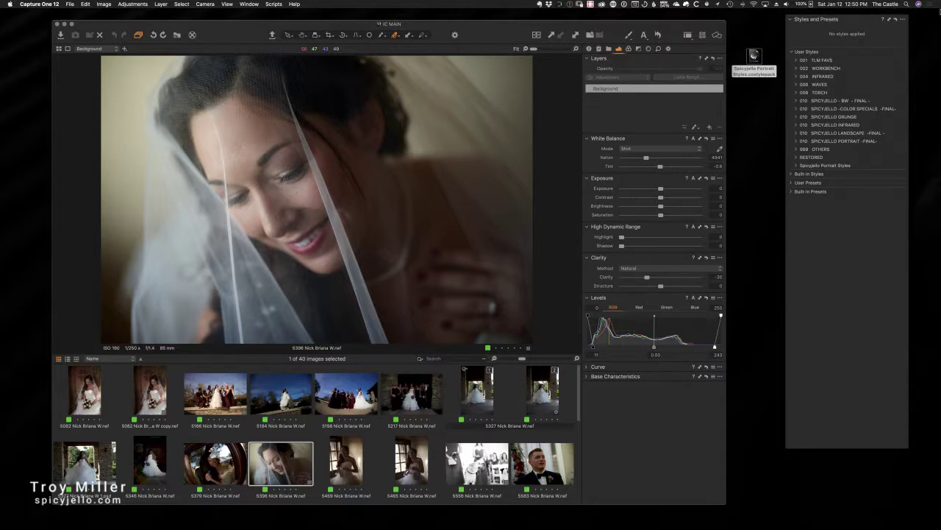
left_click(903, 19)
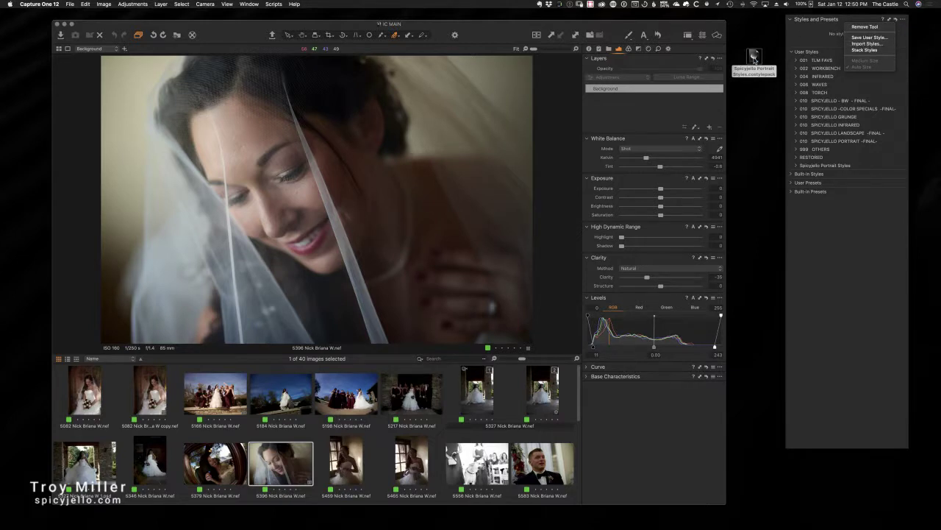
left_click(763, 102)
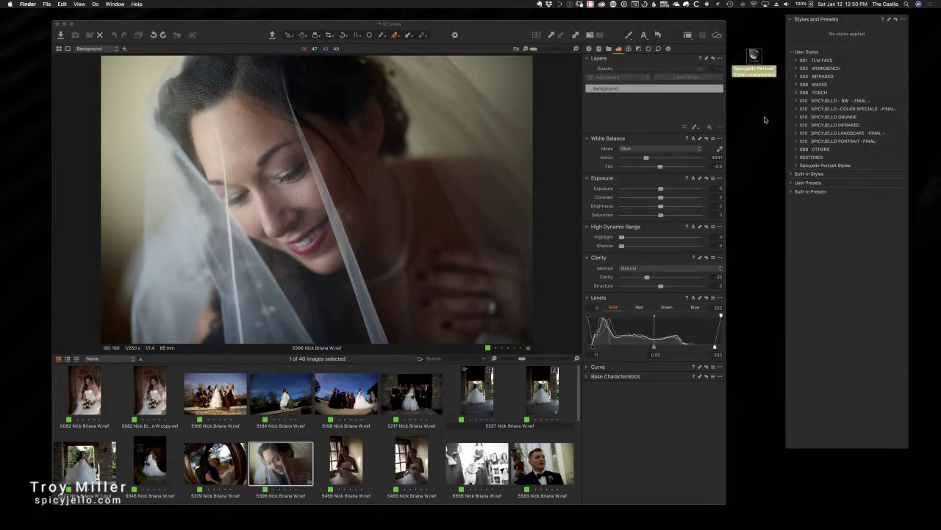
left_click(749, 110)
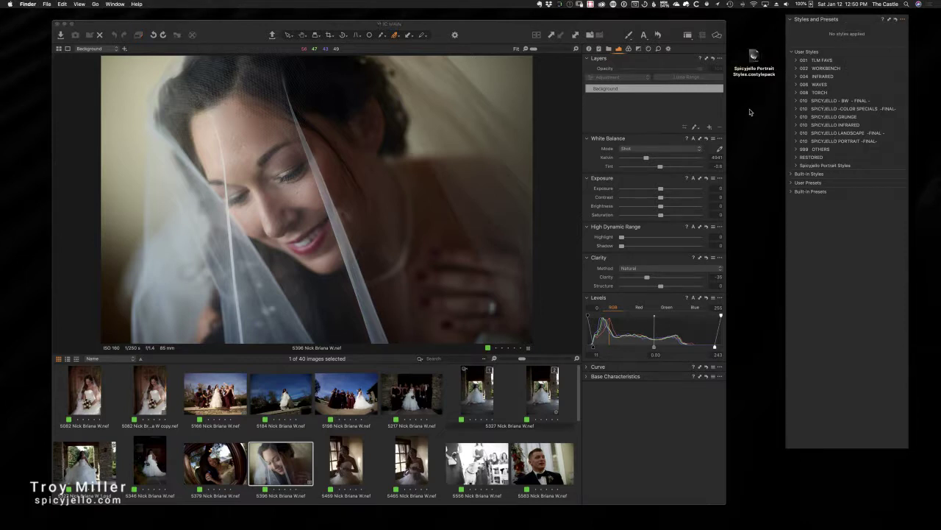
left_click(820, 168)
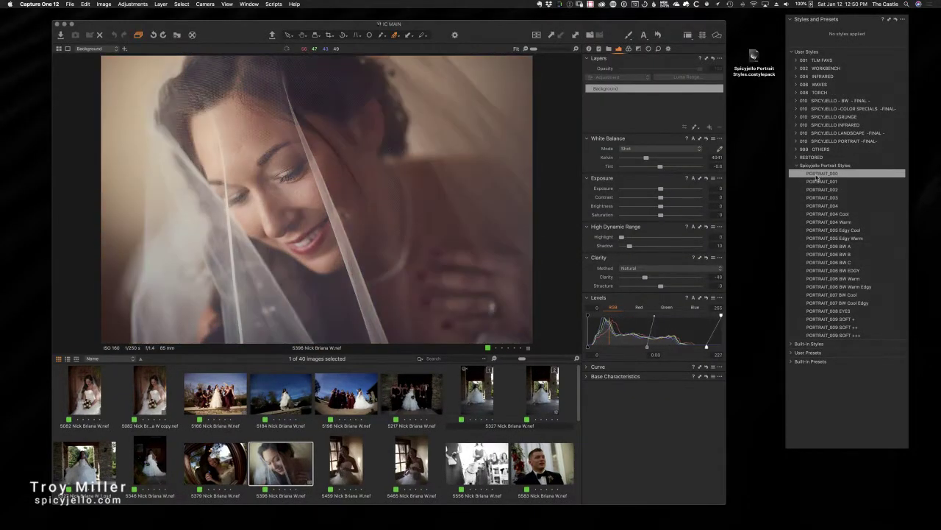
right_click(818, 176)
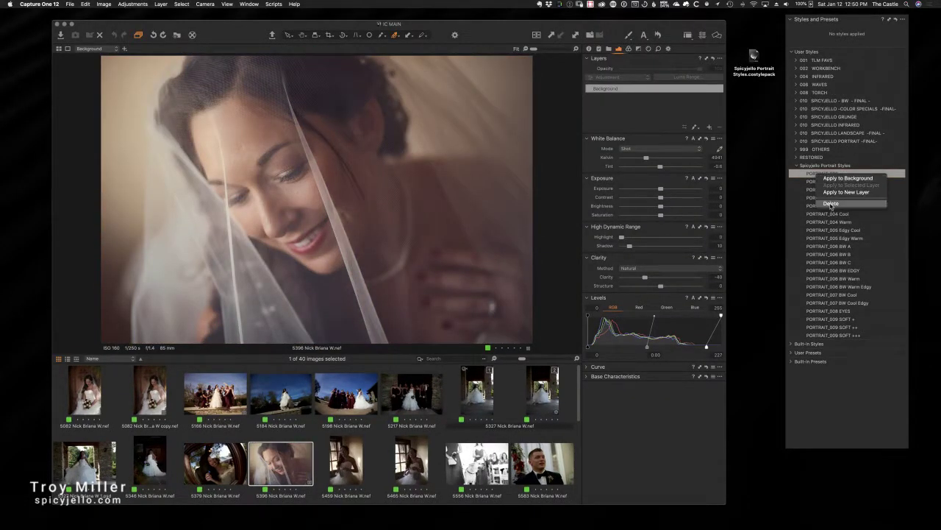
left_click(798, 178)
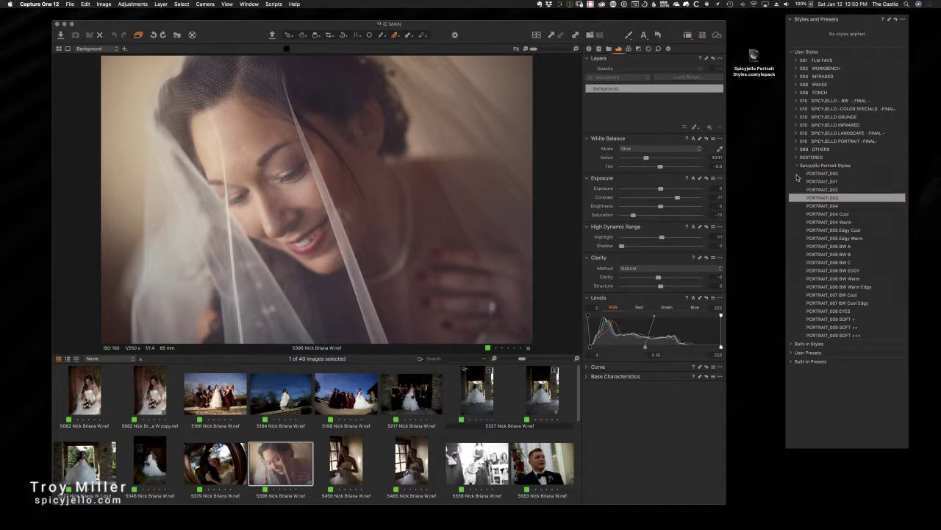
left_click(797, 165)
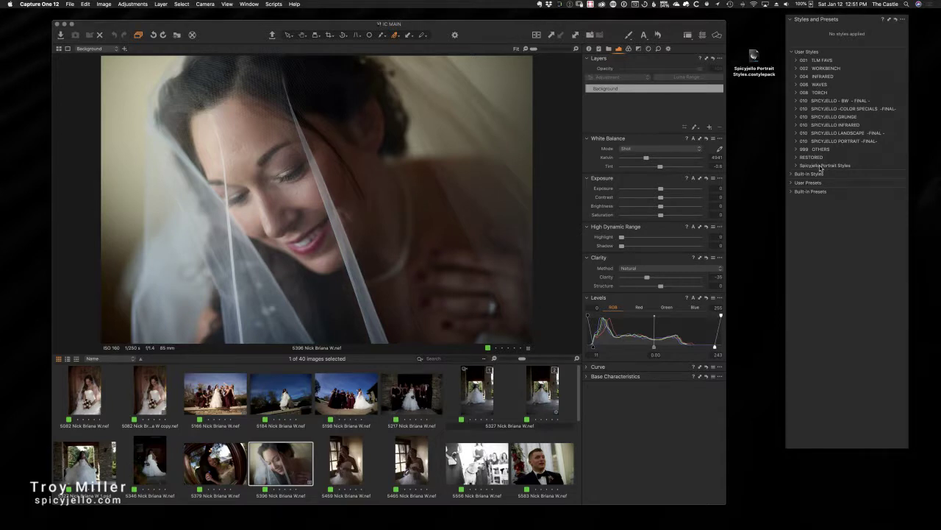
- Import the Spicyjello Portrait Styles .costylepack a second time, then switch to another application
left_click(754, 59)
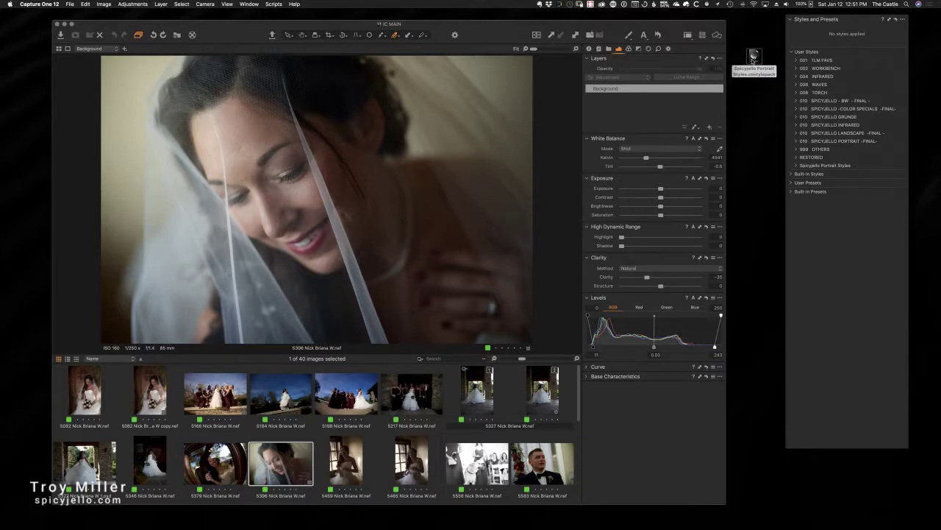
double_click(754, 59)
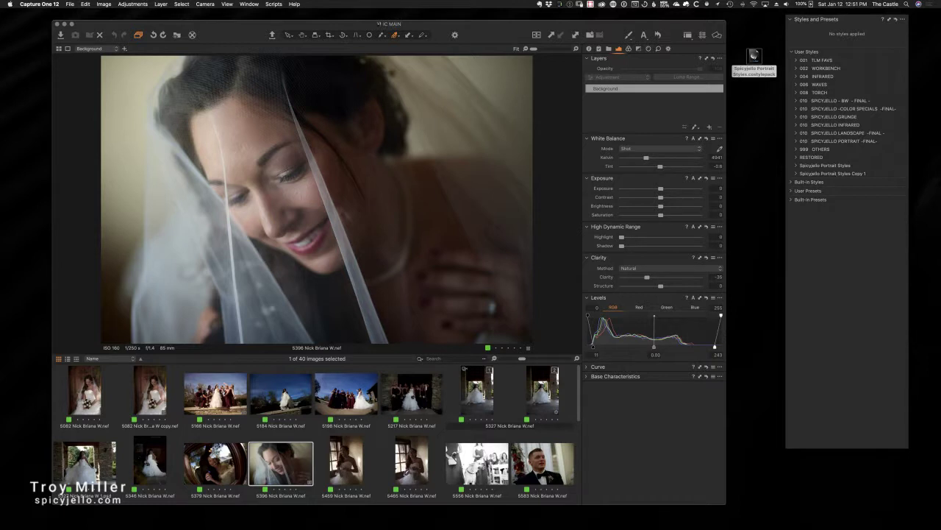
key("super+Tab")
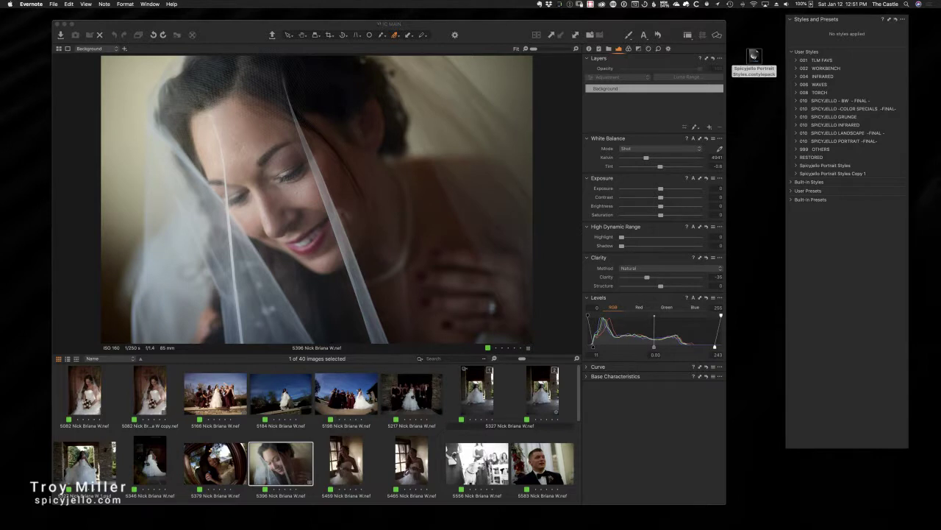
key("super+c")
left_click(239, 35)
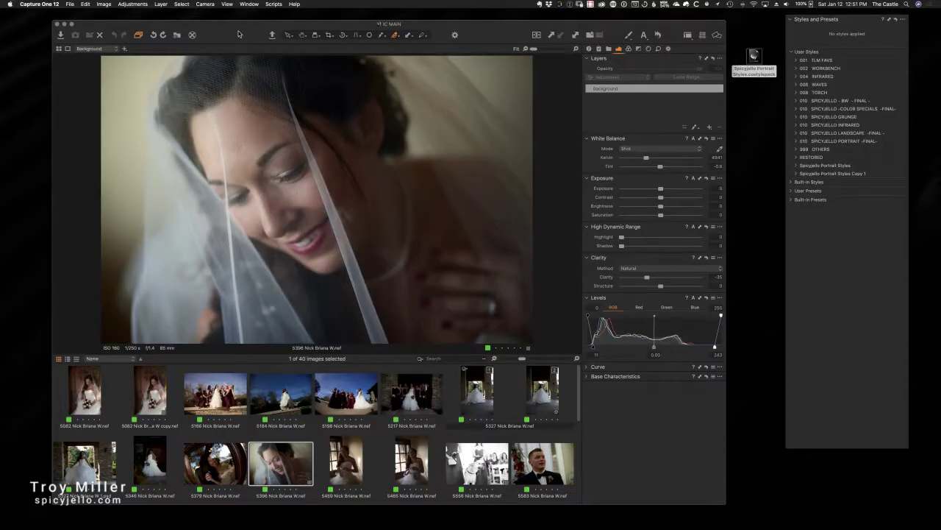
key("super+space")
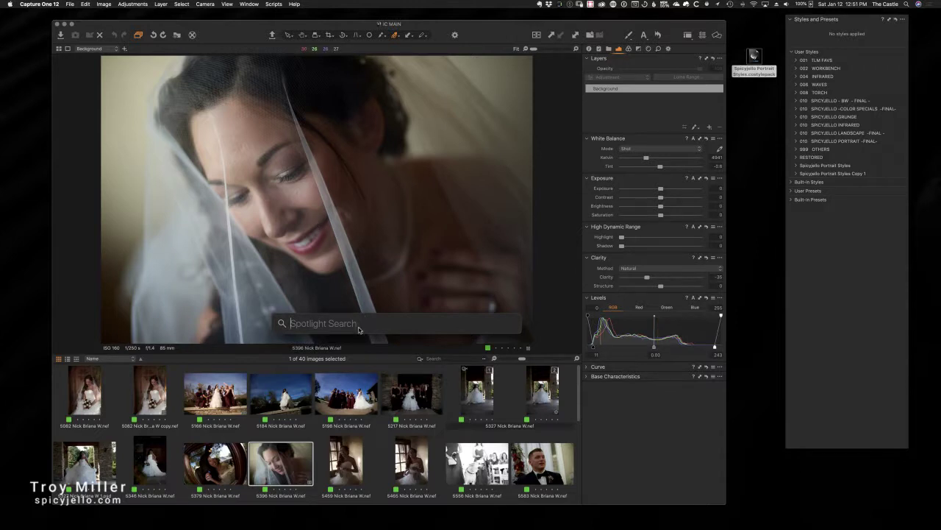
key("super+v")
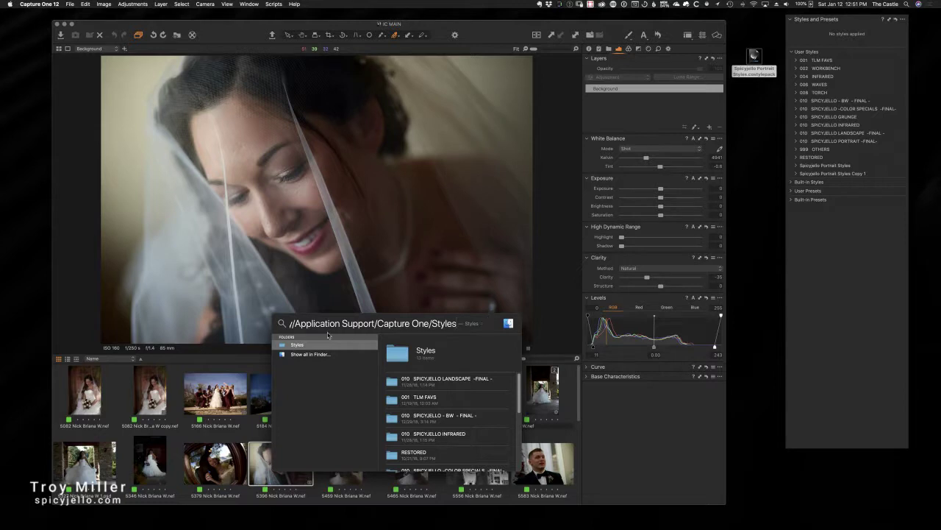
key("Escape")
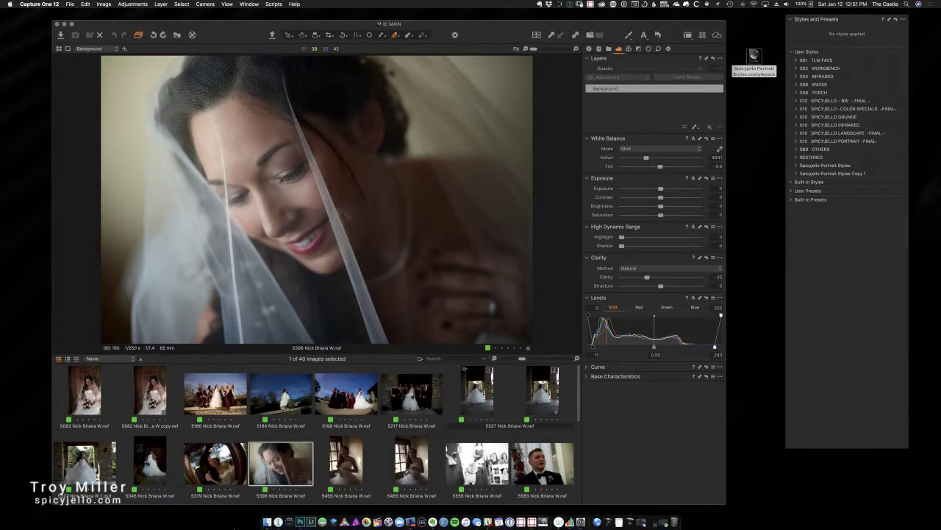
- In a new Finder window, go to ~/Library/Application Support and open the Capture One folder
left_click(272, 516)
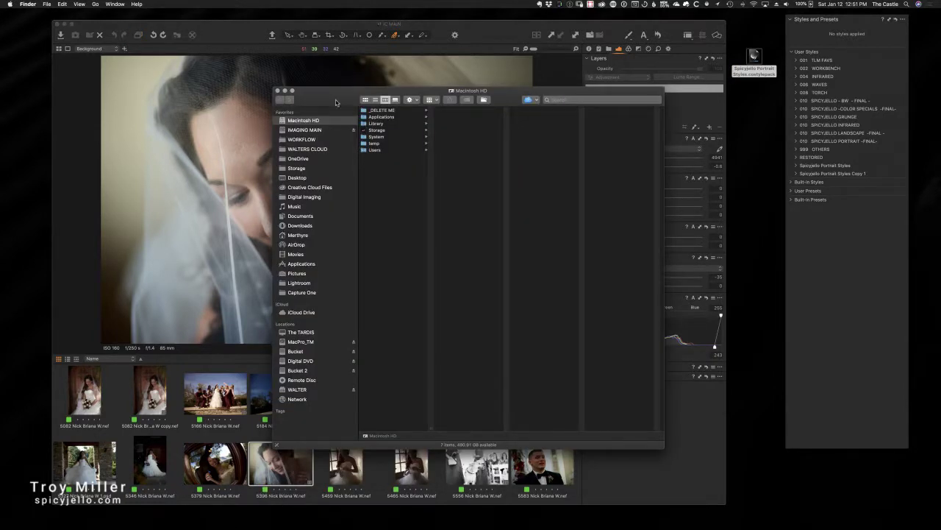
left_click_drag(338, 100, 218, 100)
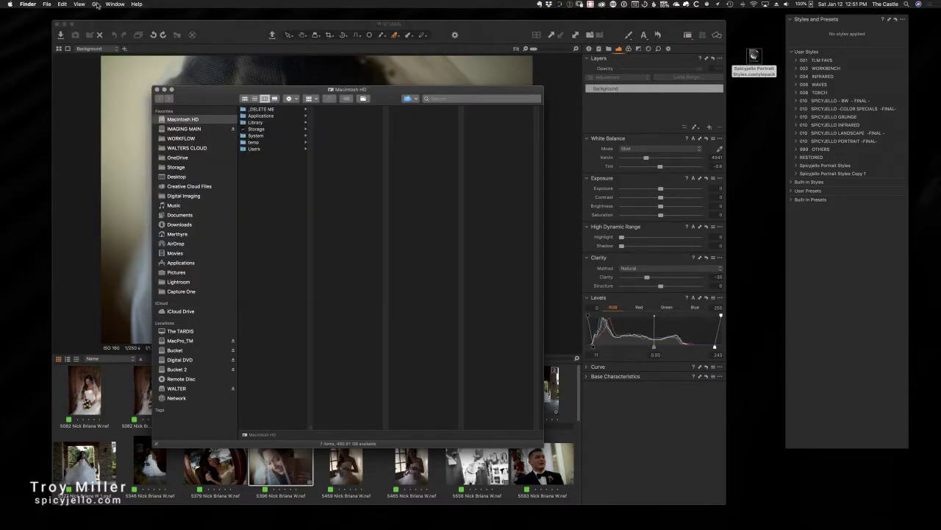
left_click(95, 5)
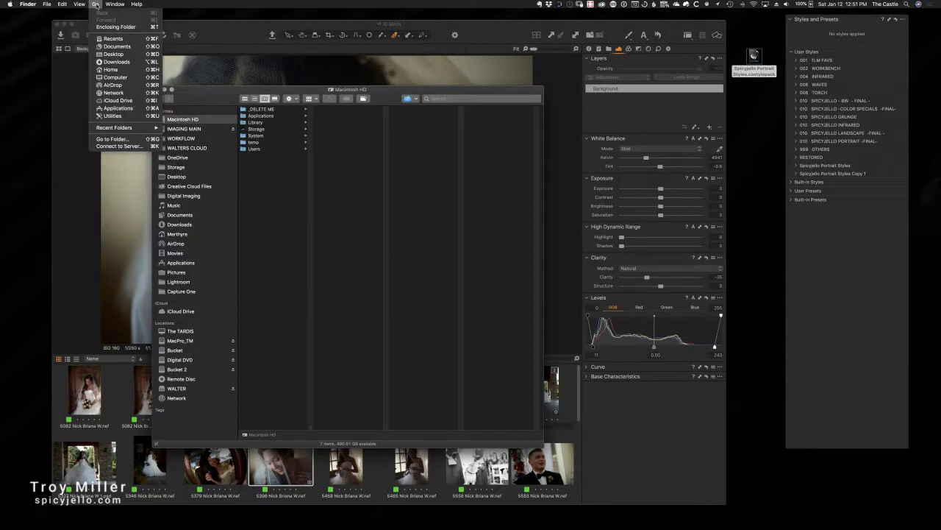
left_click(117, 139)
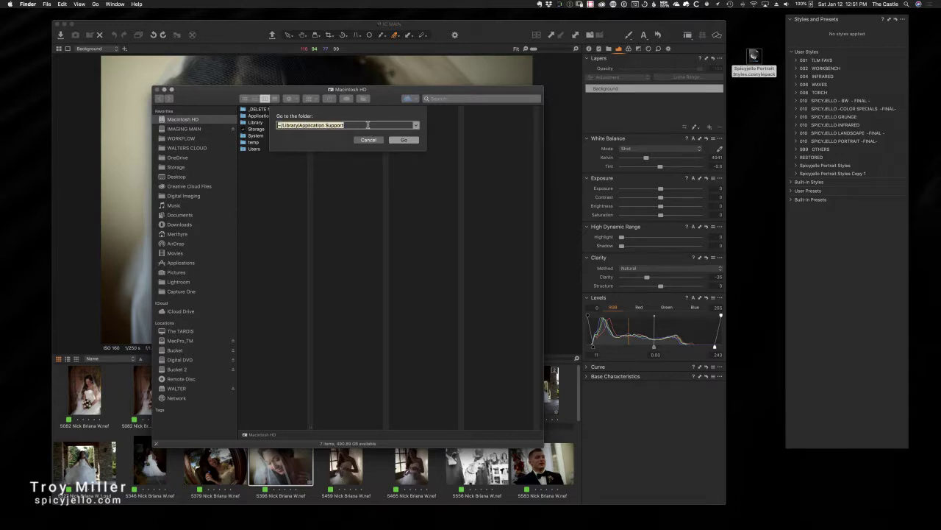
key("super+v")
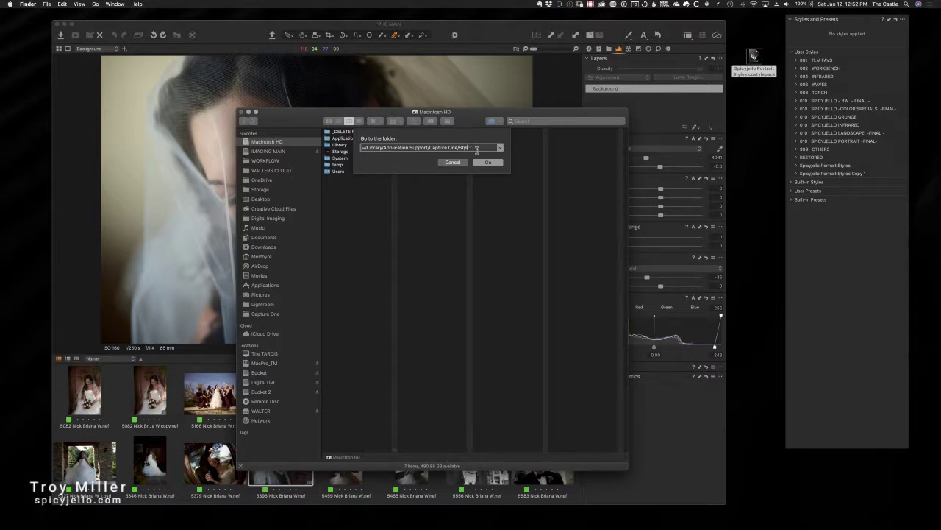
key("BackSpace")
key("BackSpace")
key("BackSpace")
key("BackSpace")
key("BackSpace")
key("BackSpace")
key("BackSpace")
key("BackSpace")
key("BackSpace")
key("BackSpace")
key("BackSpace")
key("BackSpace")
key("BackSpace")
key("BackSpace")
key("BackSpace")
key("BackSpace")
key("BackSpace")
key("Return")
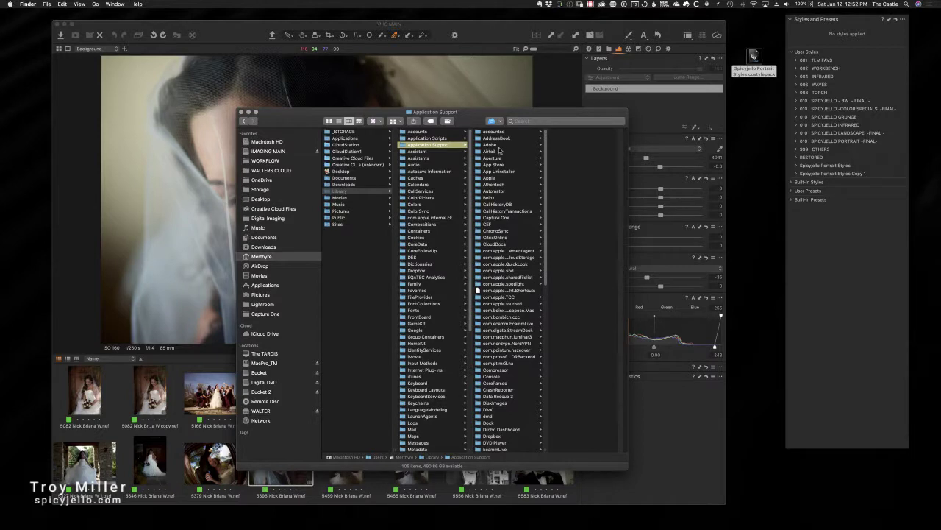
left_click(494, 218)
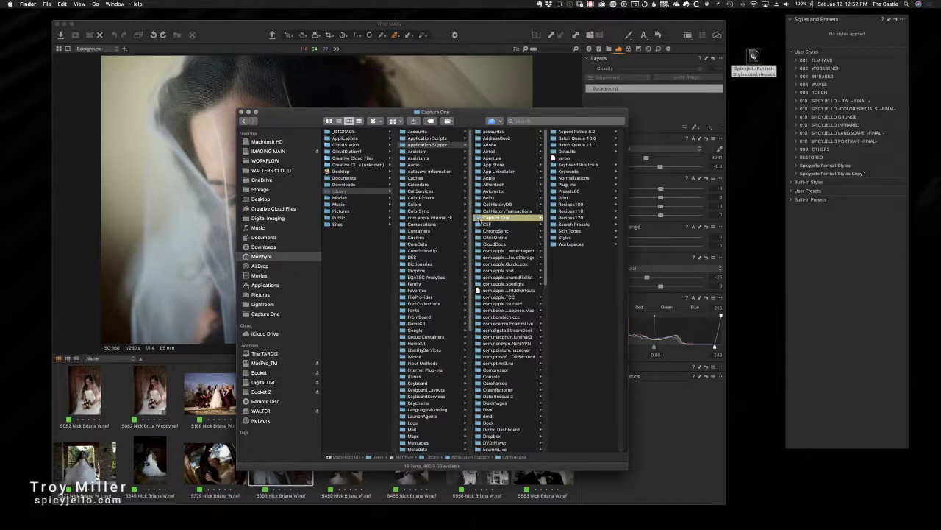
- Add the Capture One folder to sidebar favourites and browse to Defaults › High Dynamic Range
left_click_drag(479, 220, 267, 321)
left_click(265, 315)
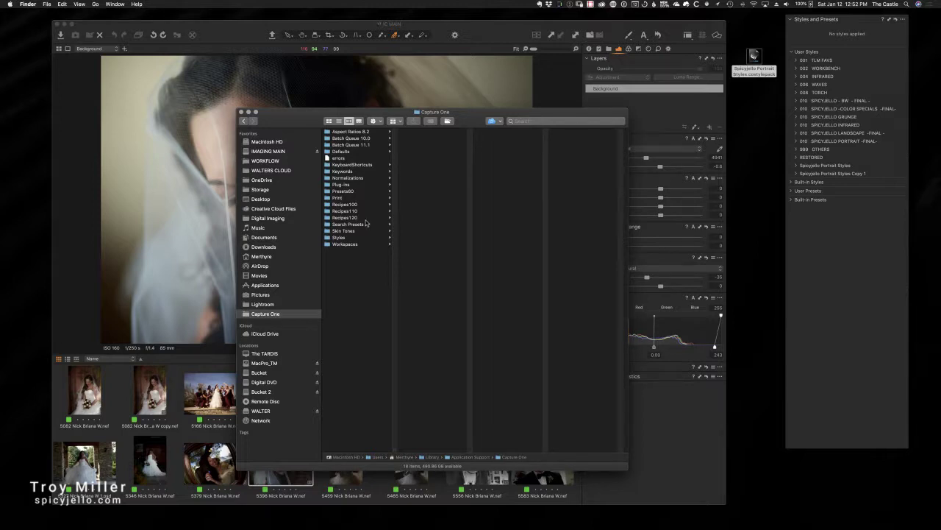
left_click(355, 145)
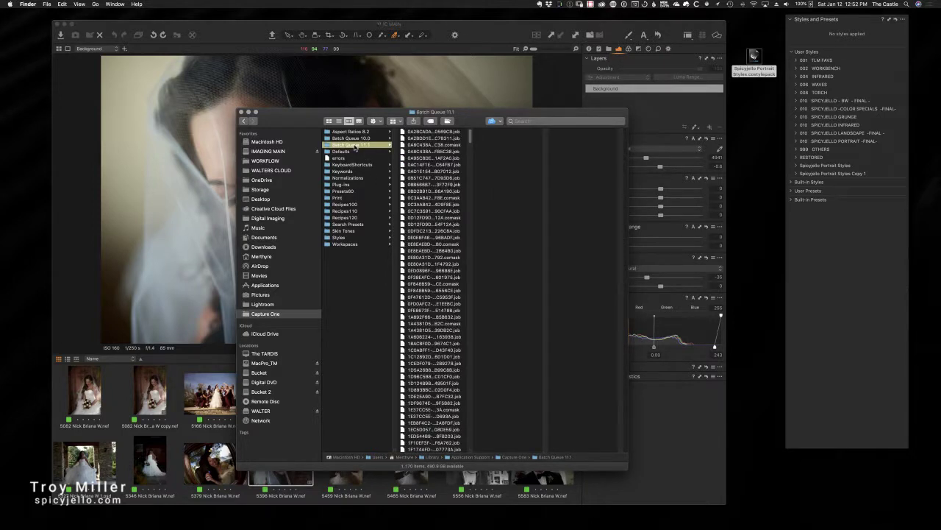
left_click(337, 152)
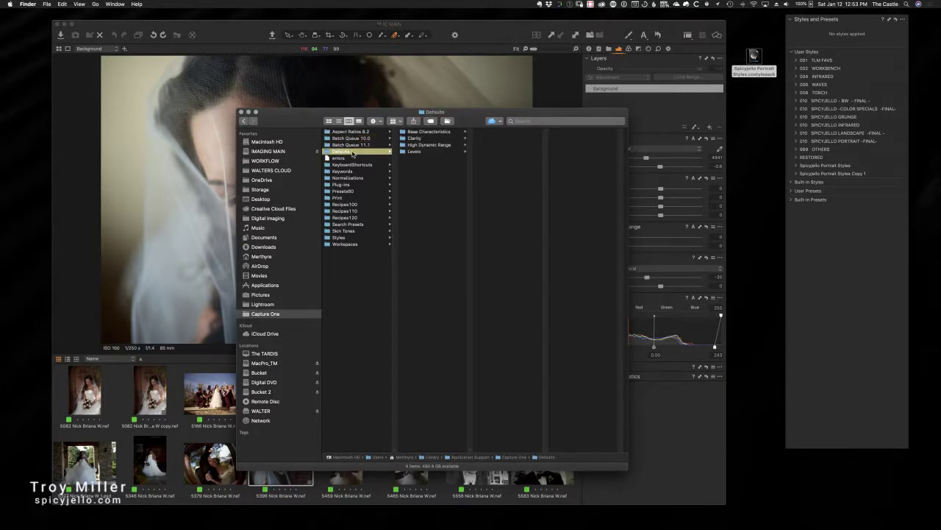
left_click(415, 152)
left_click(417, 145)
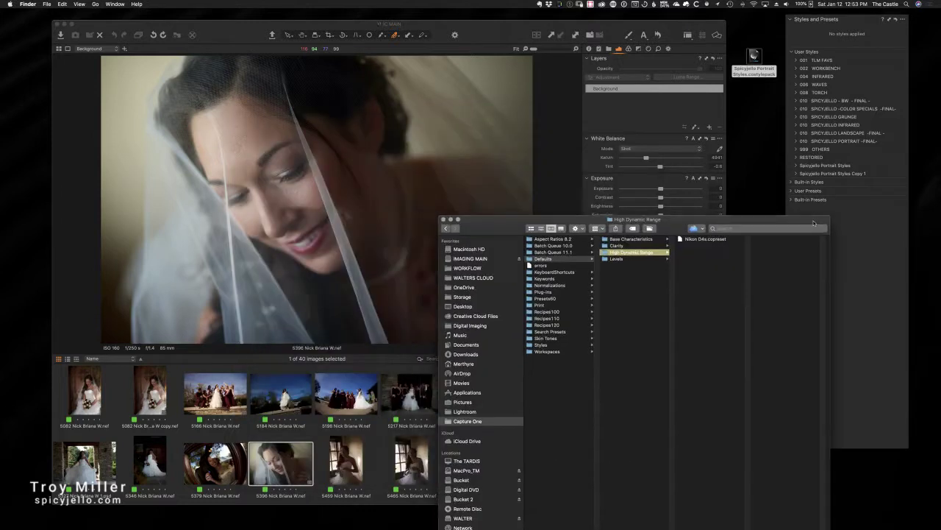
- Save the High Dynamic Range tool settings as Nikon D5 defaults and apply them to the image
left_click(691, 110)
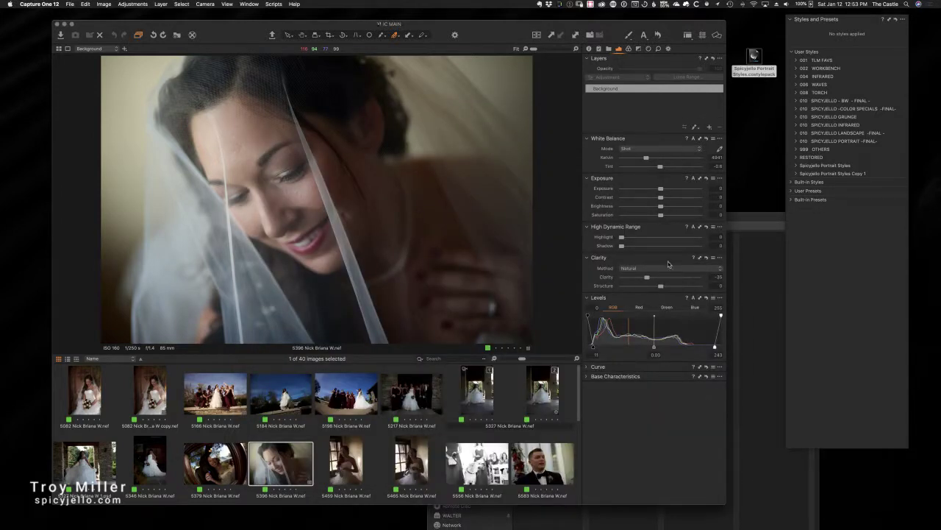
left_click(720, 229)
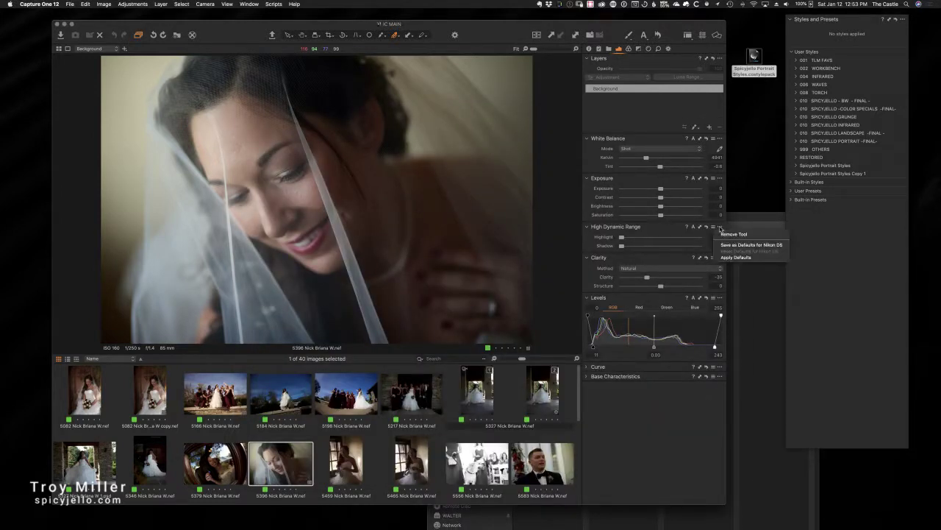
left_click(768, 246)
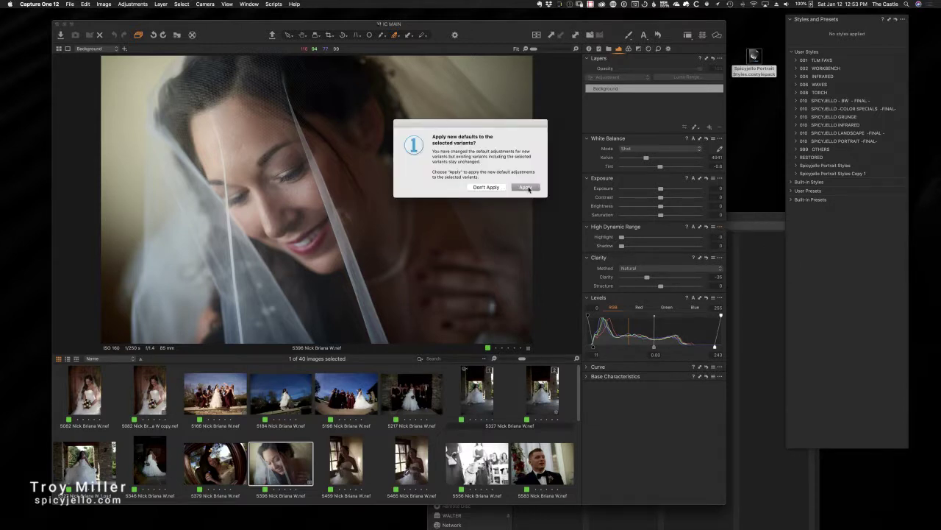
left_click(528, 188)
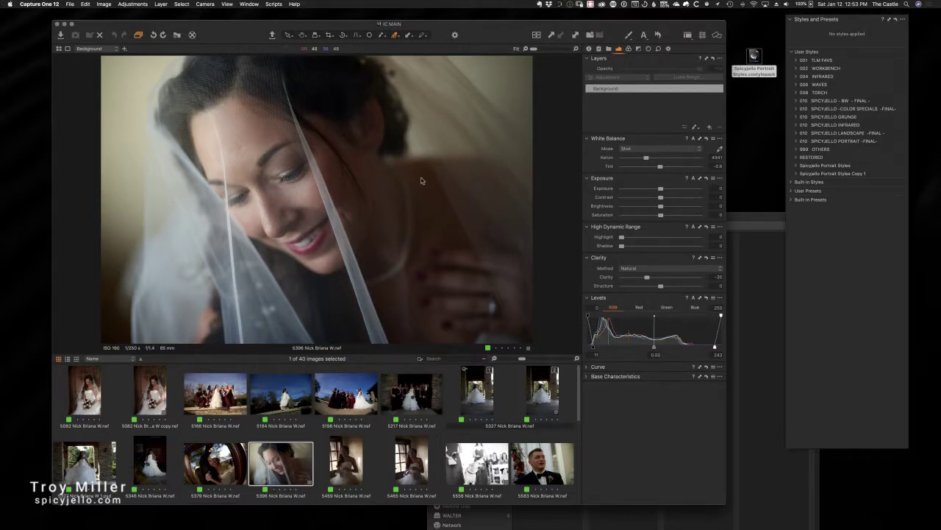
left_click_drag(753, 219, 682, 174)
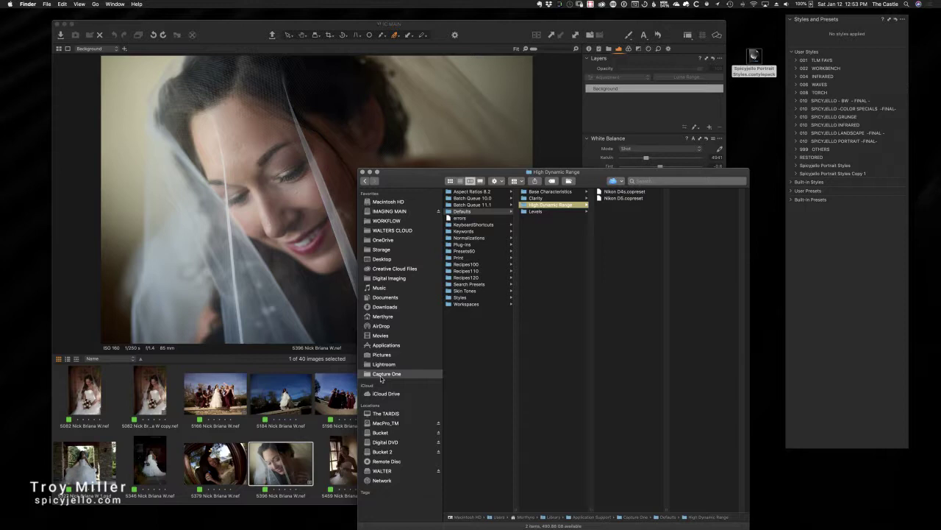
- Browse KeyboardShortcuts, Recipes120 and Workspaces, widen the column, then open the Styles folder
left_click(478, 226)
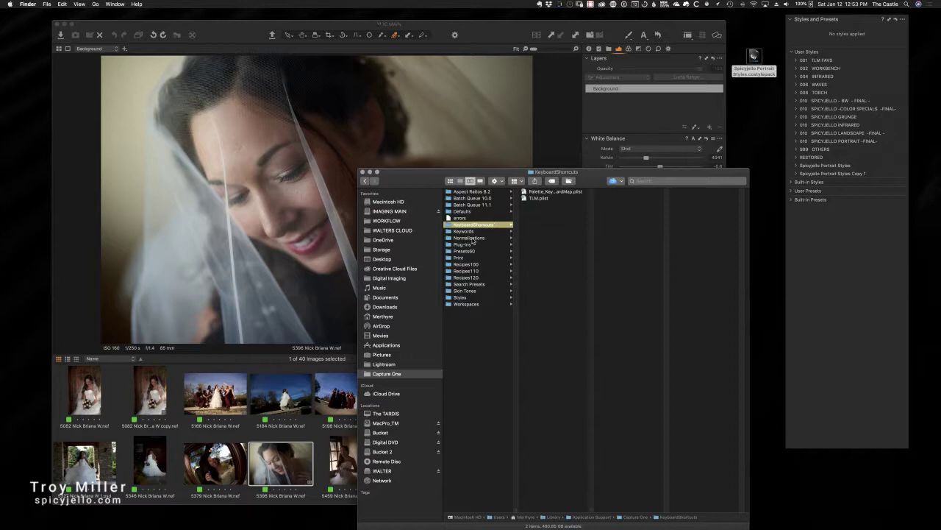
left_click(465, 277)
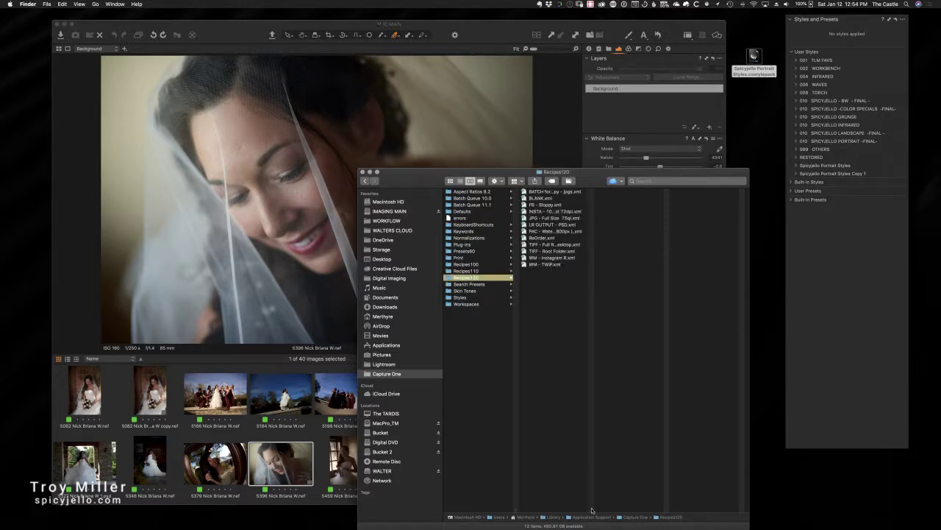
left_click_drag(593, 510, 654, 512)
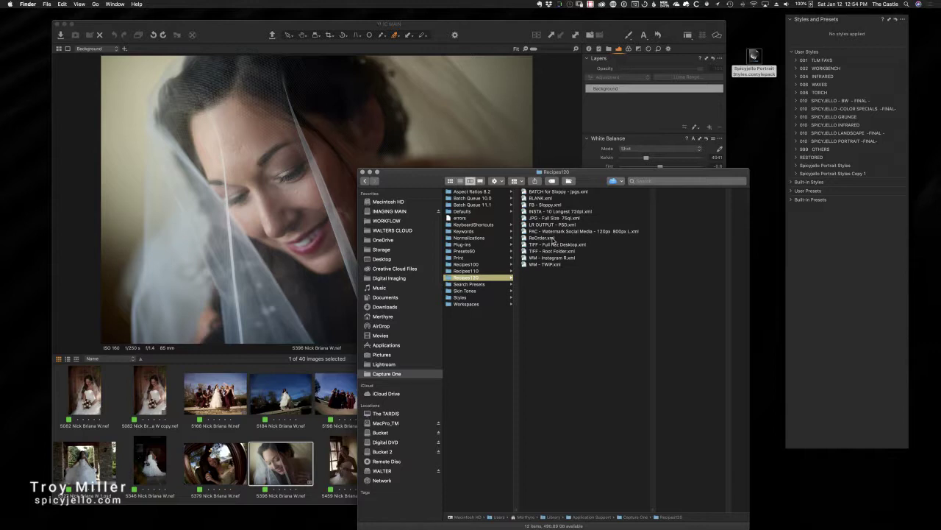
left_click(465, 304)
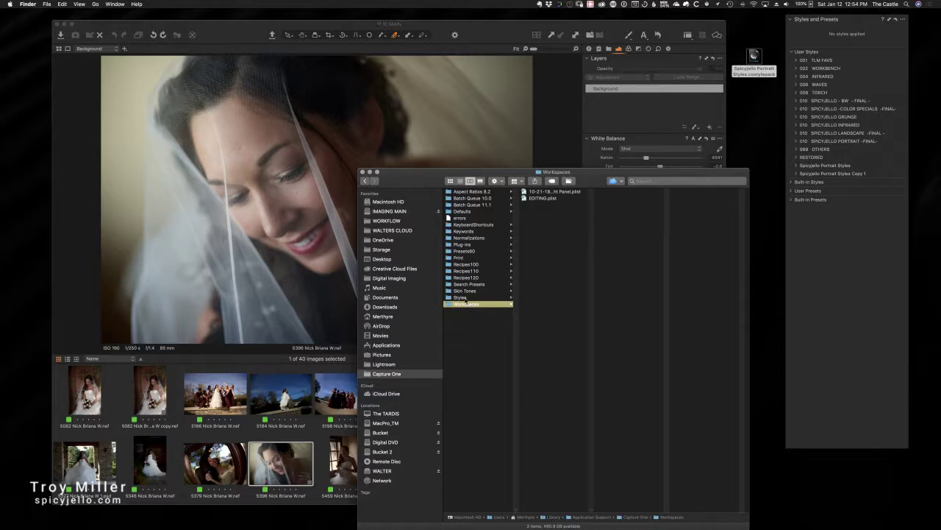
left_click(450, 299)
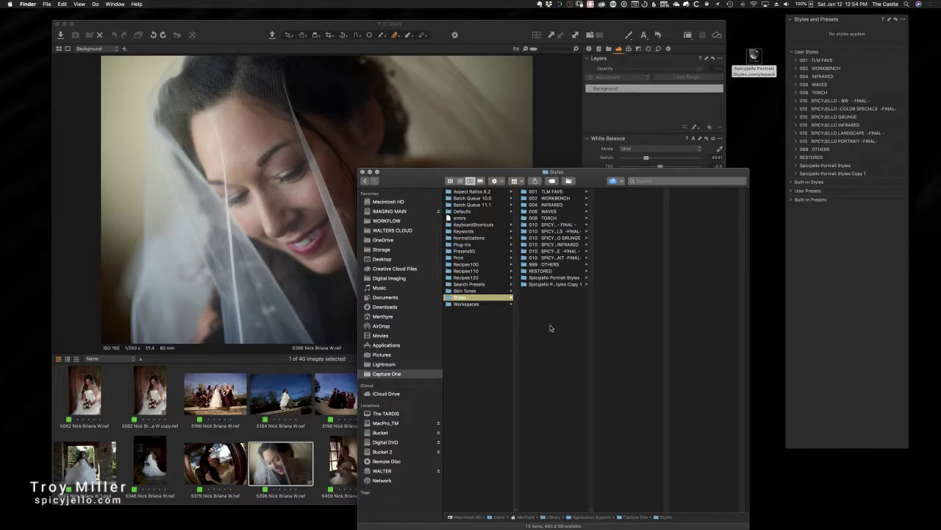
- Trash the Spicyjello Portrait Styles Copy 1 folder and the original Spicyjello Portrait Styles folder
left_click(567, 288)
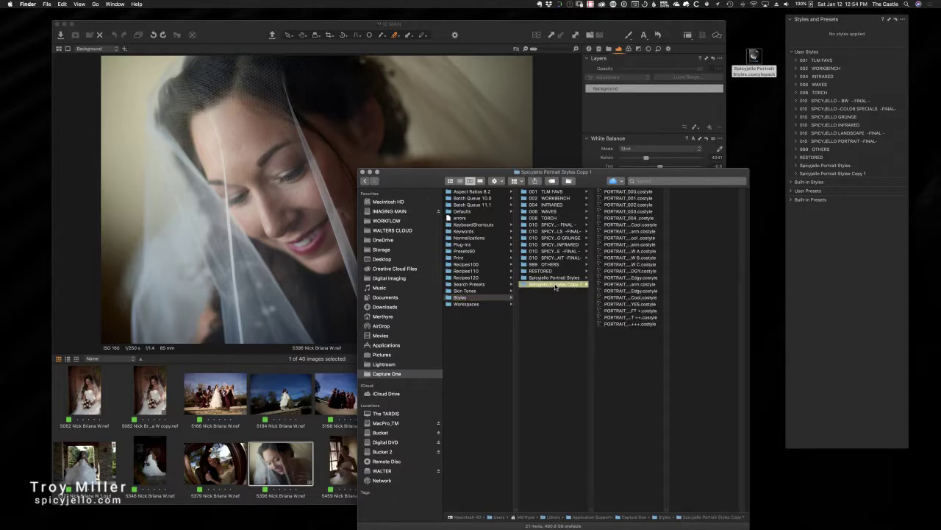
right_click(527, 285)
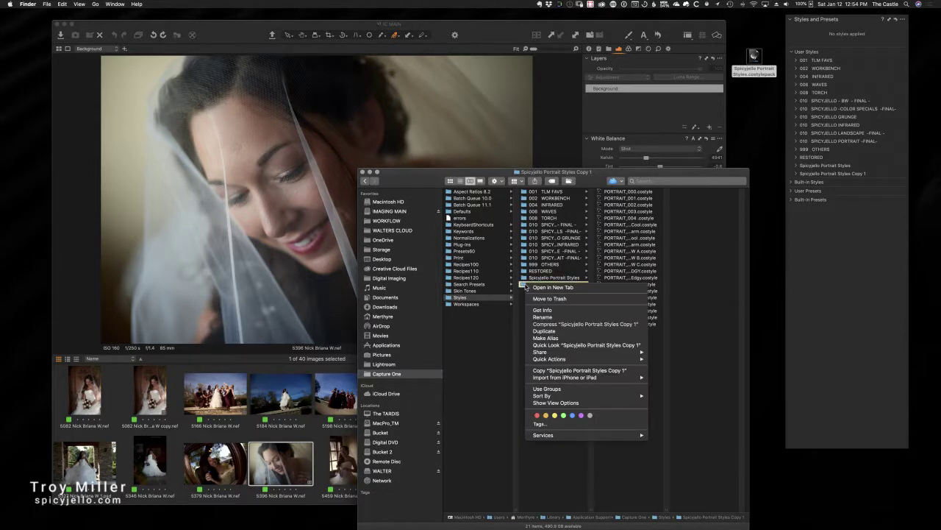
left_click(541, 299)
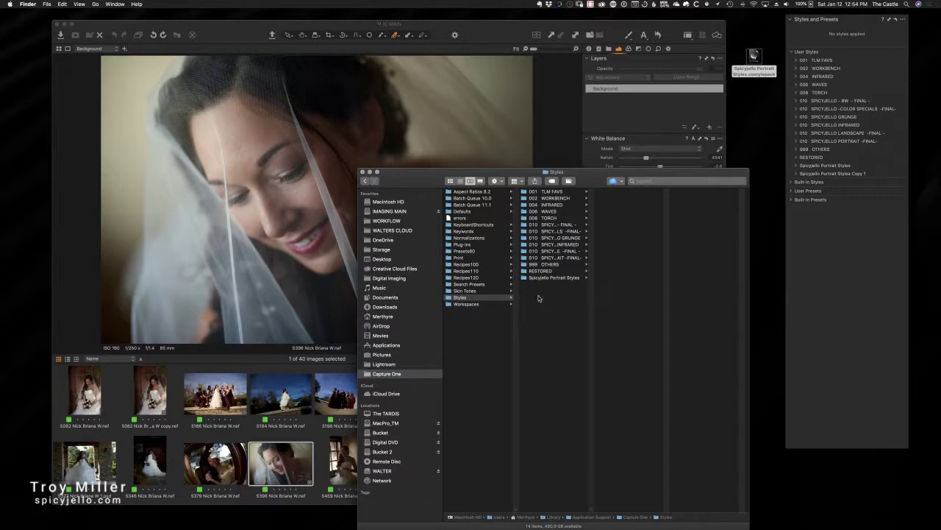
left_click(525, 279)
right_click(525, 281)
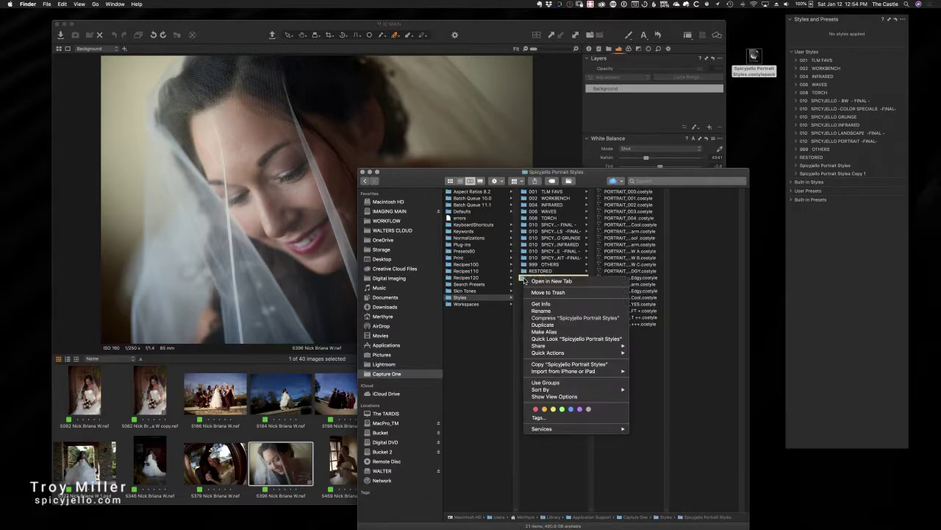
left_click(546, 295)
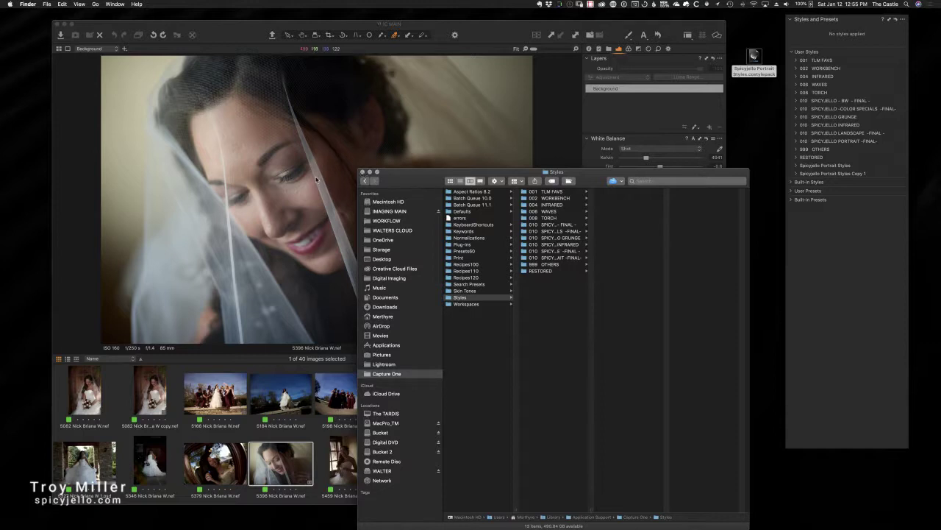
left_click(467, 304)
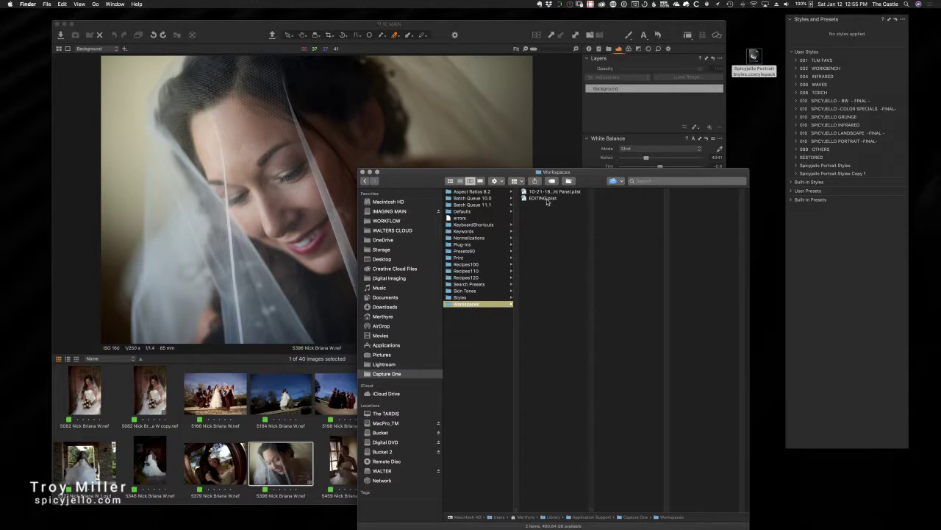
- Browse from Recipes120 to the KeyboardShortcuts folder to view its shortcut files
left_click(470, 278)
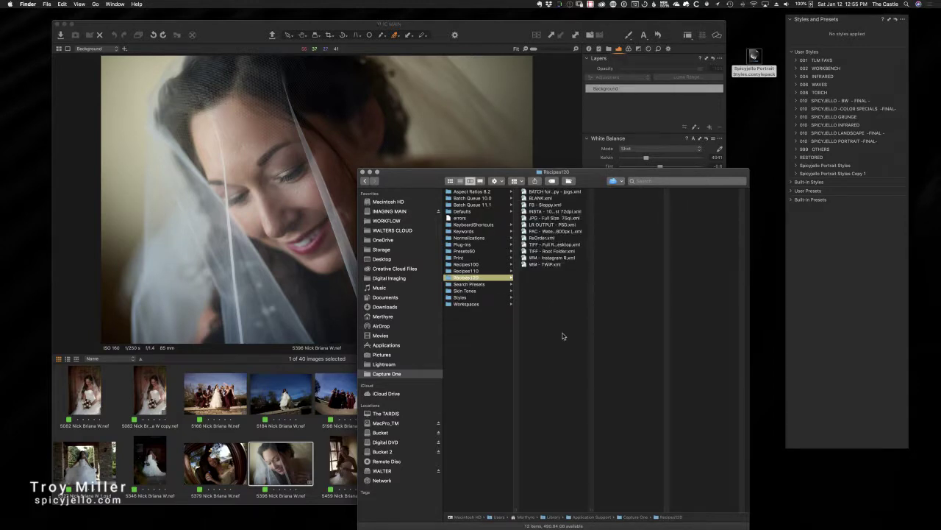
left_click(471, 225)
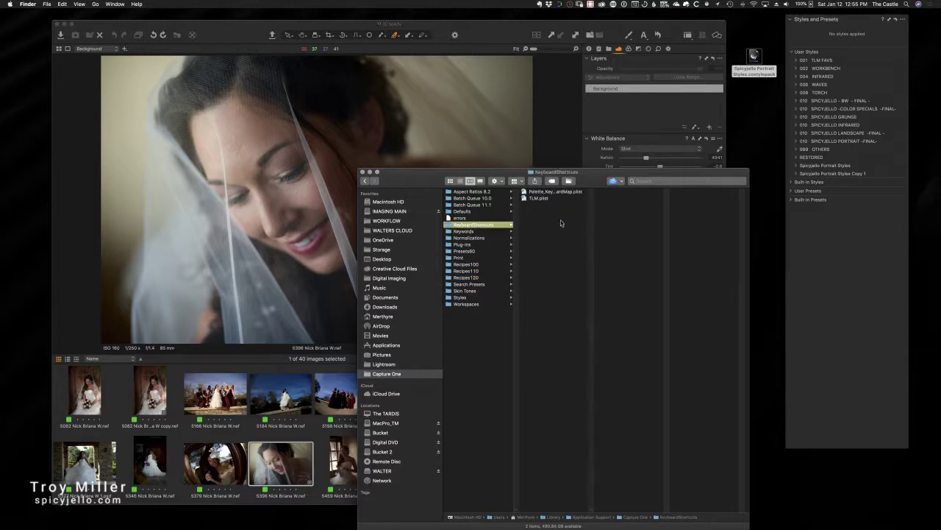